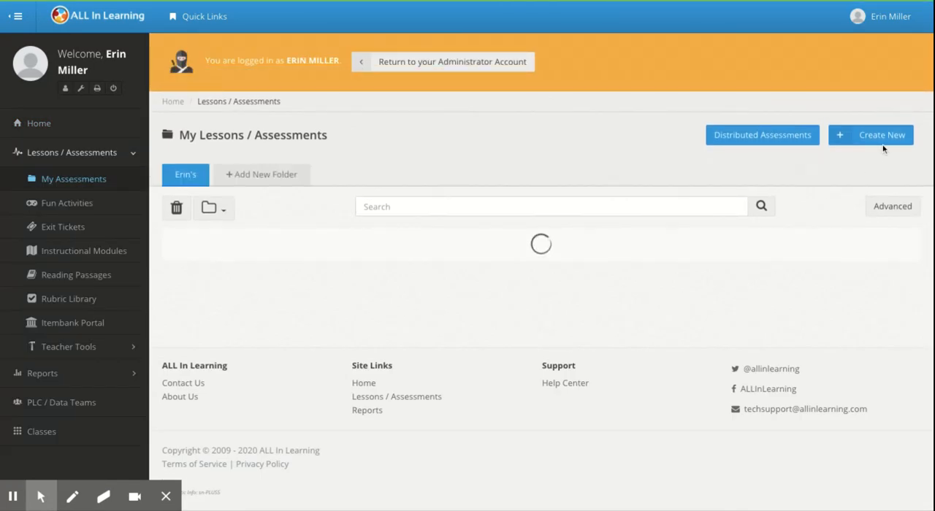
Step: Create a new assessment key with PDF and attach the file Science_7 (2).pdf
click(881, 144)
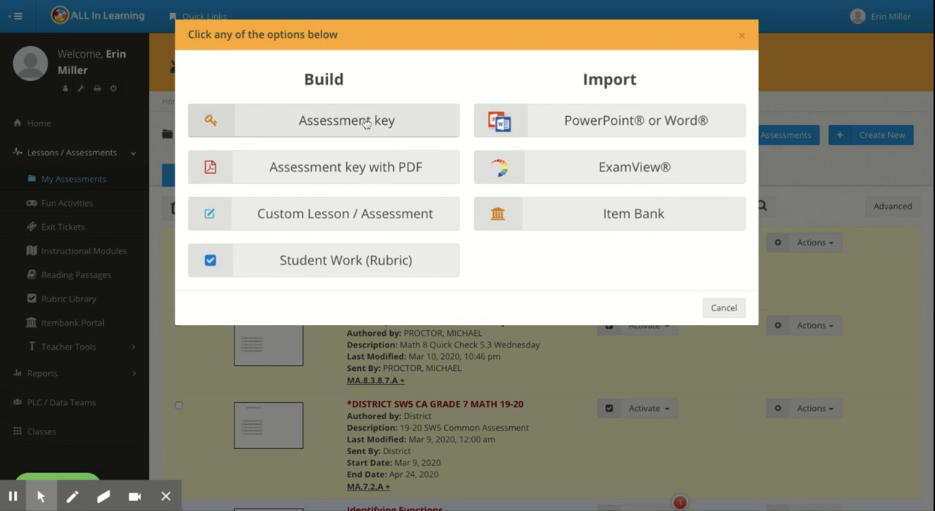
click(358, 168)
click(625, 93)
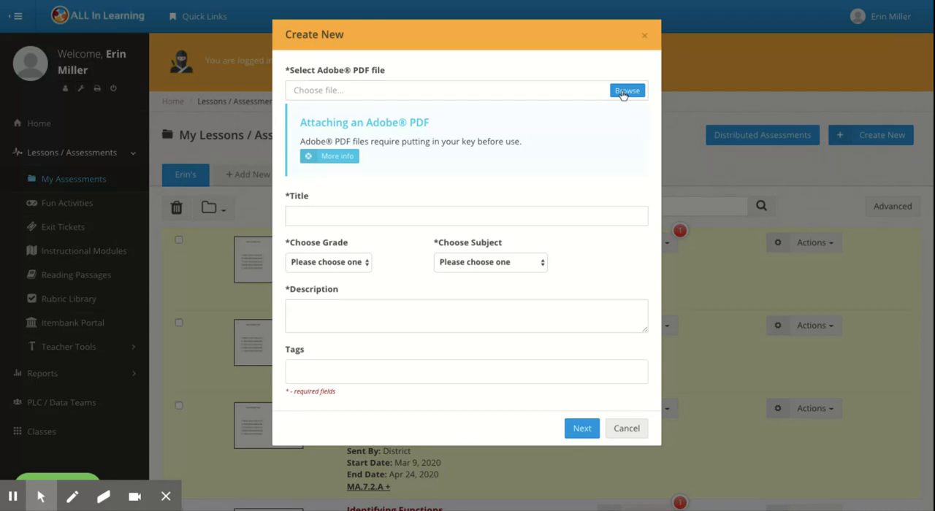
click(623, 95)
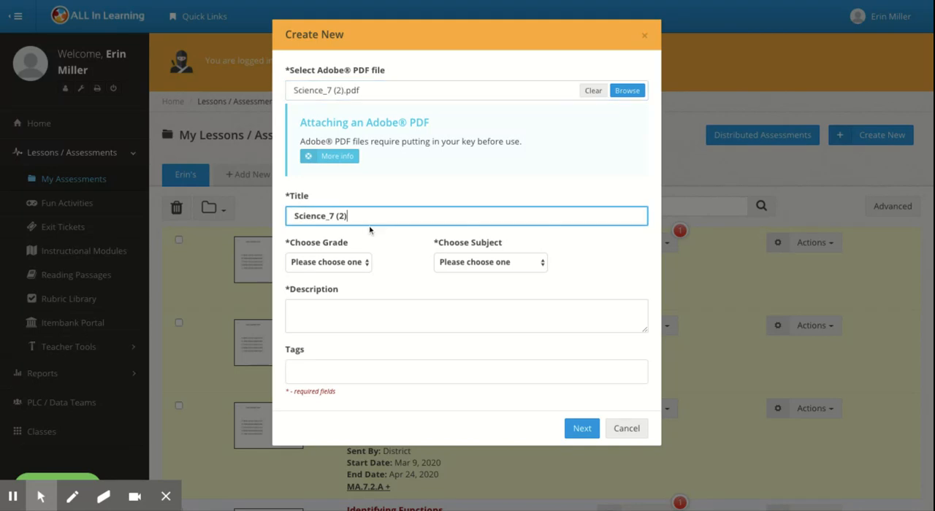
Step: Set the grade to Seventh Grade, the subject to Science and the description to "Test", and continue to the question editor
click(362, 265)
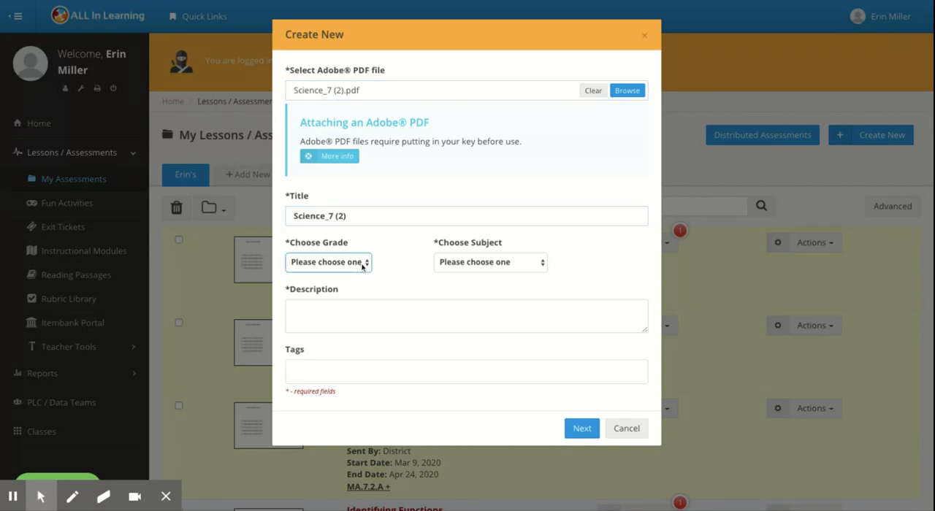
click(363, 268)
click(470, 261)
click(467, 302)
click(370, 319)
text(Test)
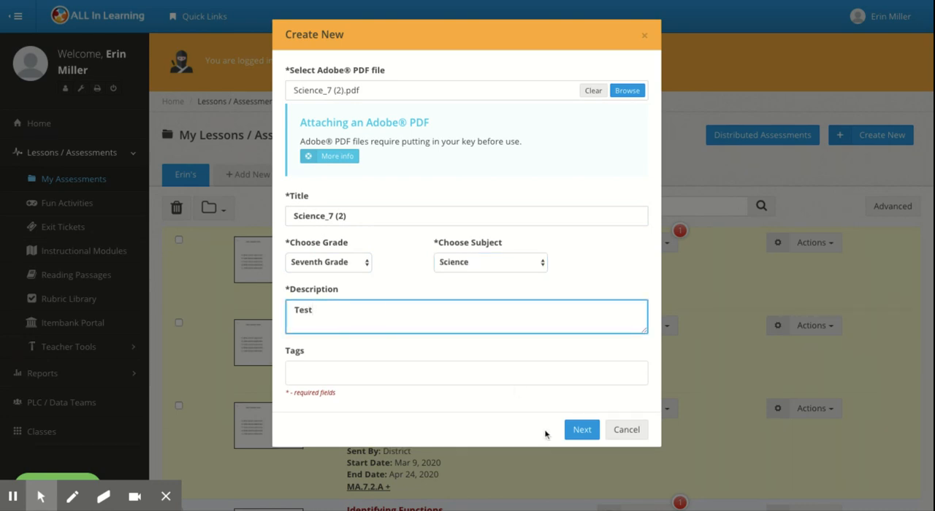
click(582, 433)
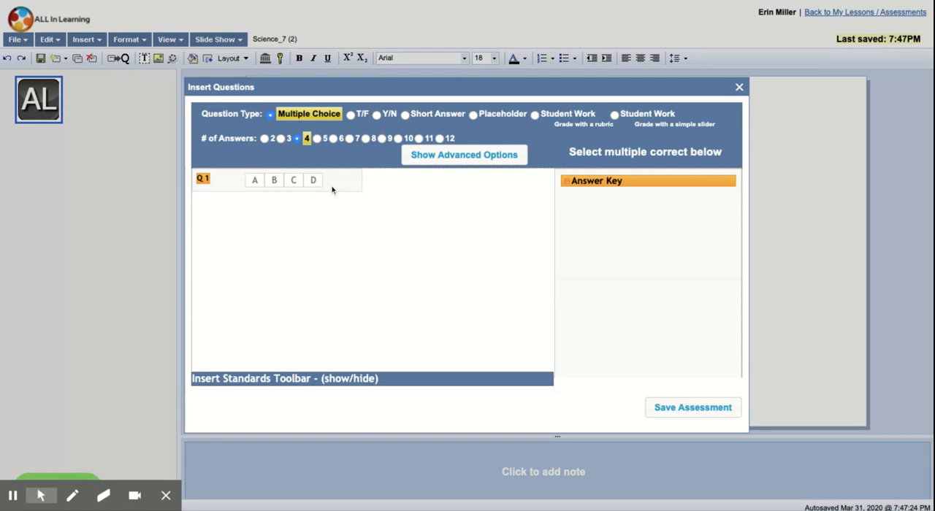
Step: Select standard SCI.8.1.6.6.B from the State of Texas Assessments of Academic Readiness Resources, Science 2018, Grade 8
click(262, 380)
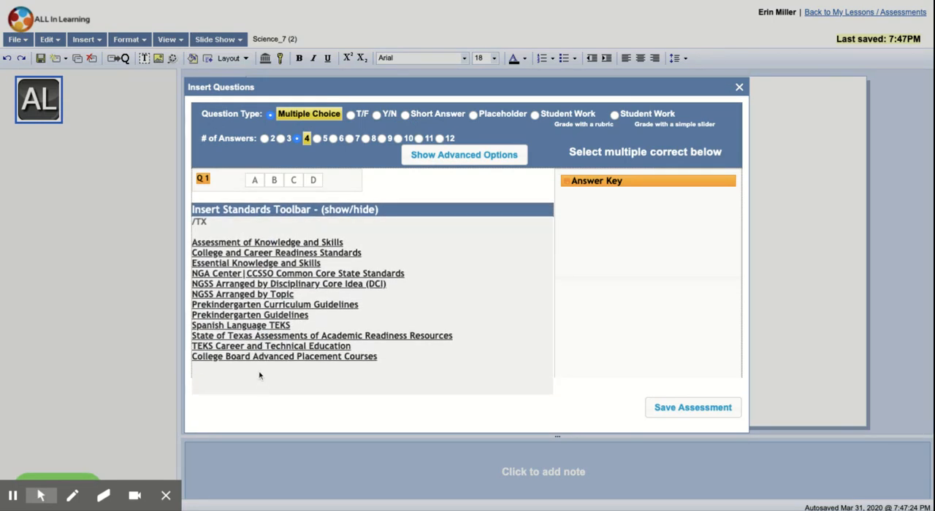
click(242, 341)
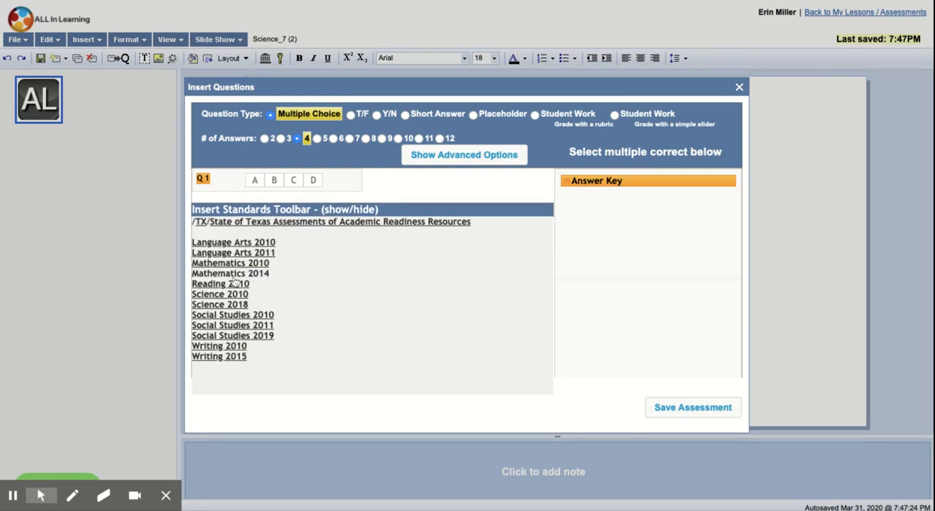
click(232, 306)
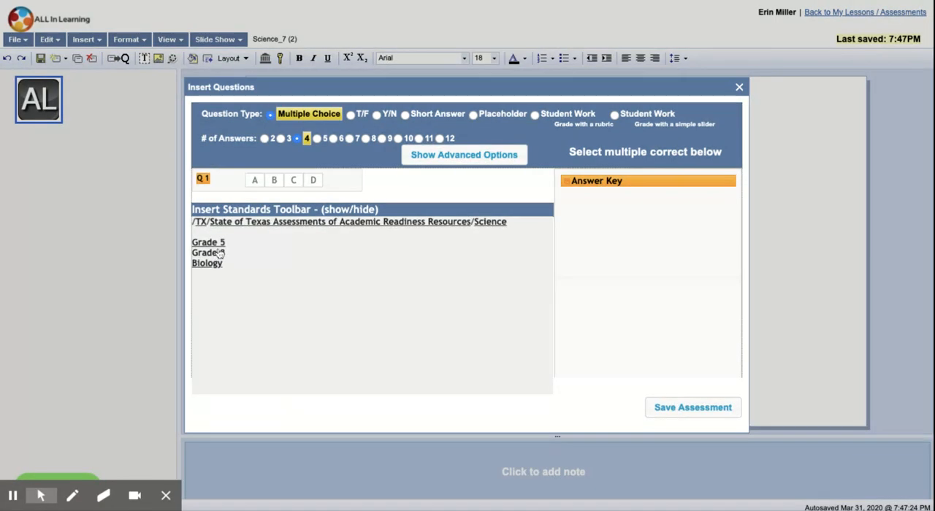
click(219, 252)
scroll(328, 271, down, 3)
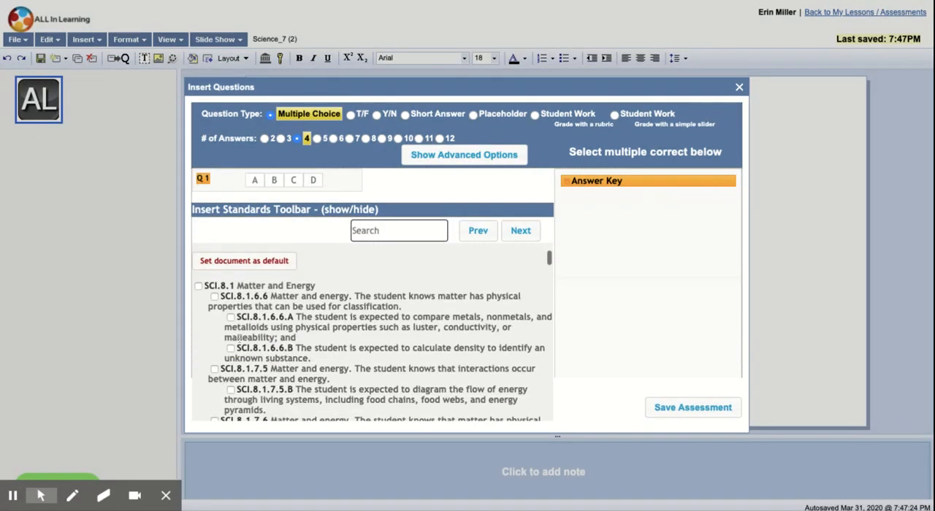
click(231, 349)
Step: Key the four-option multiple-choice questions 1 to 3 with the correct answers C, A and C
click(291, 184)
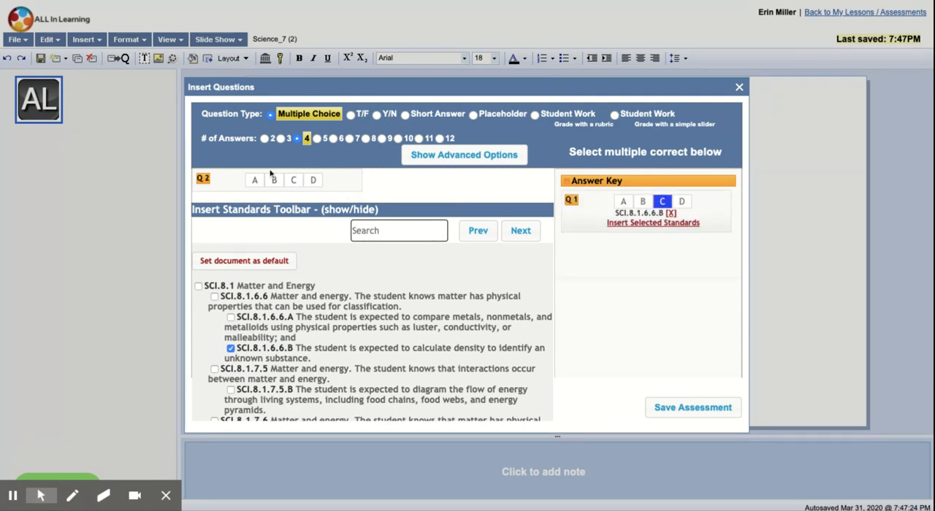
click(254, 182)
click(293, 182)
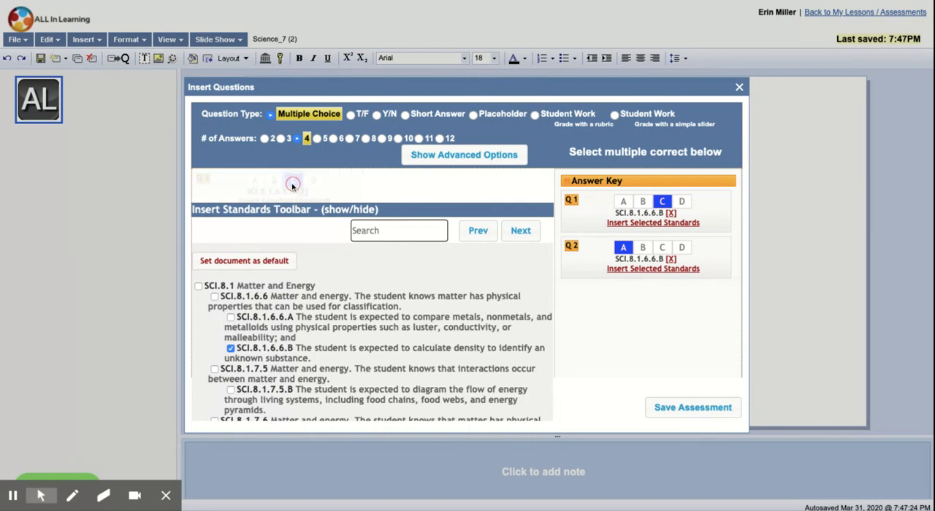
click(620, 248)
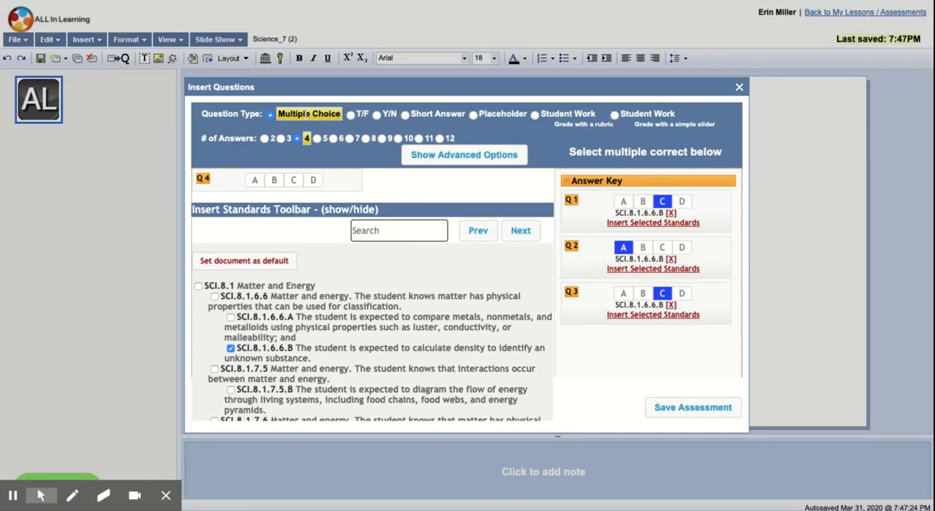
Step: Add two short-answer questions, with the answer 8.9 for question 4 and "test" for question 5
click(406, 117)
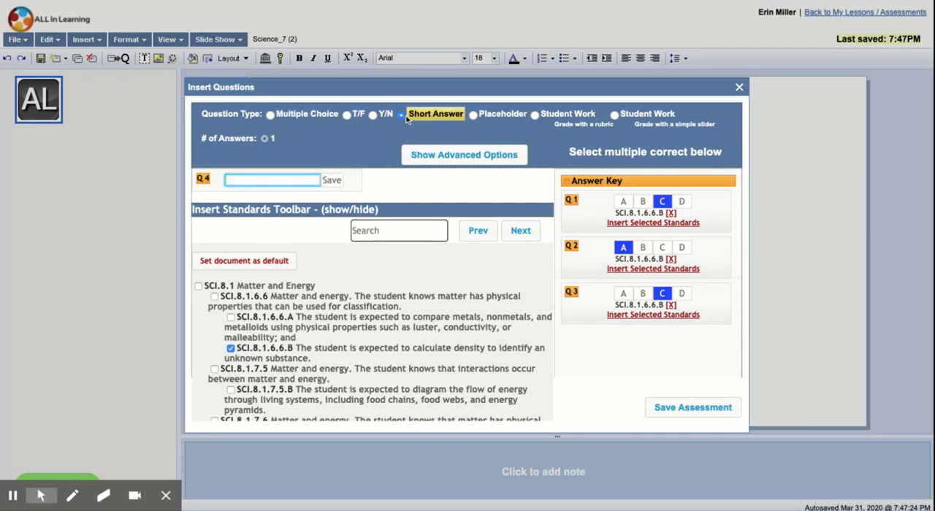
text(8.9)
click(332, 181)
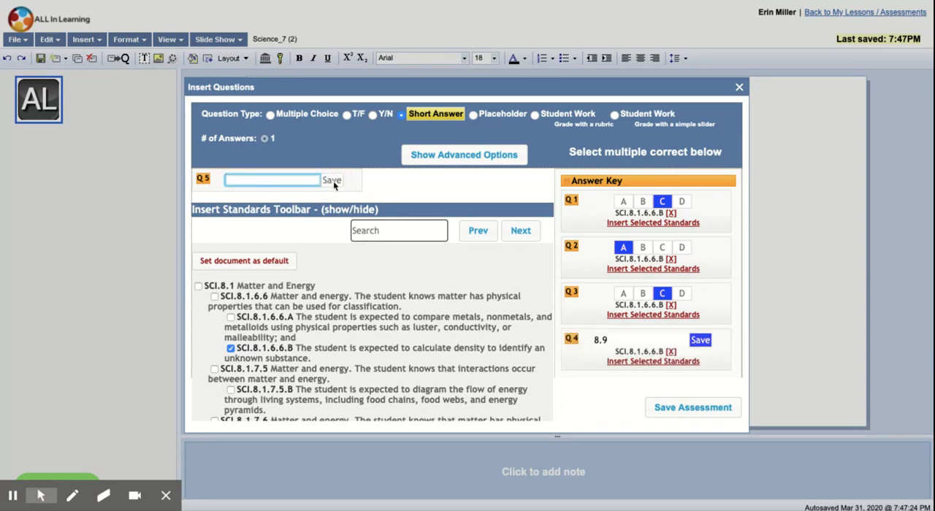
text(test)
click(333, 181)
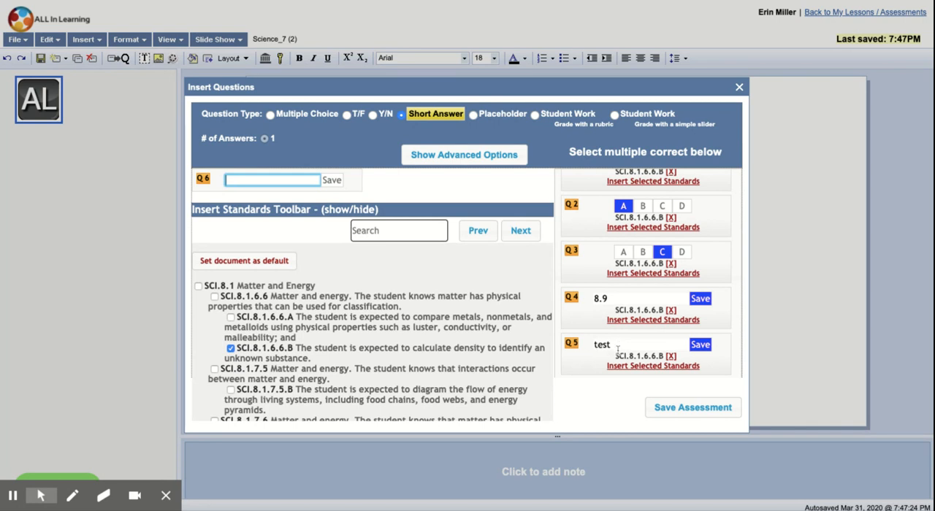
Step: Add question 6 as student work graded with a simple slider, maximum value 5, and save the assessment
click(615, 115)
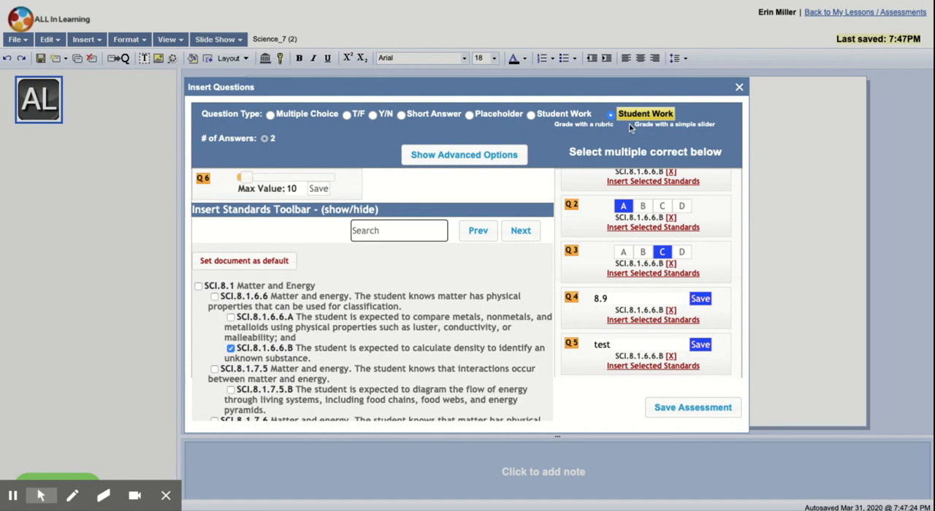
click(296, 188)
double_click(292, 188)
text(5)
key(Return)
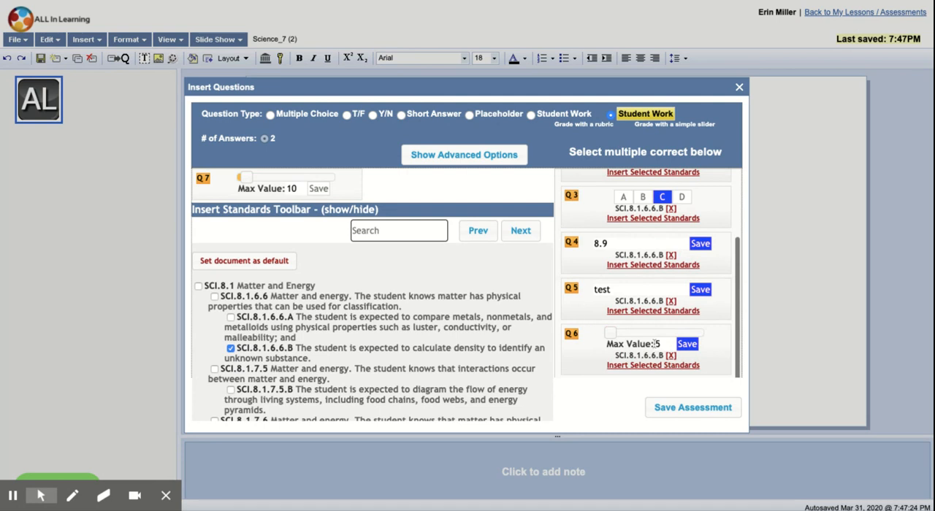
click(699, 411)
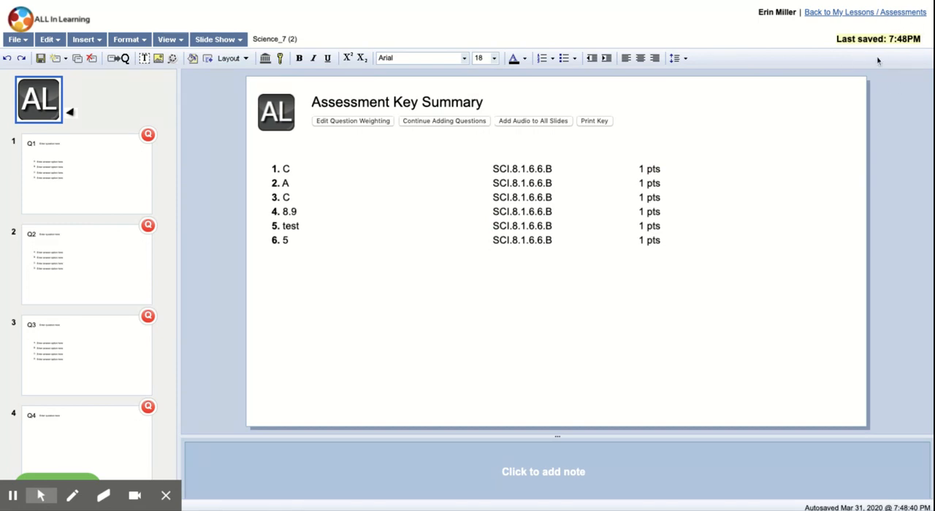
Step: Return to the lessons and assessments list and look over the actions available for Science_7 (2)
click(869, 15)
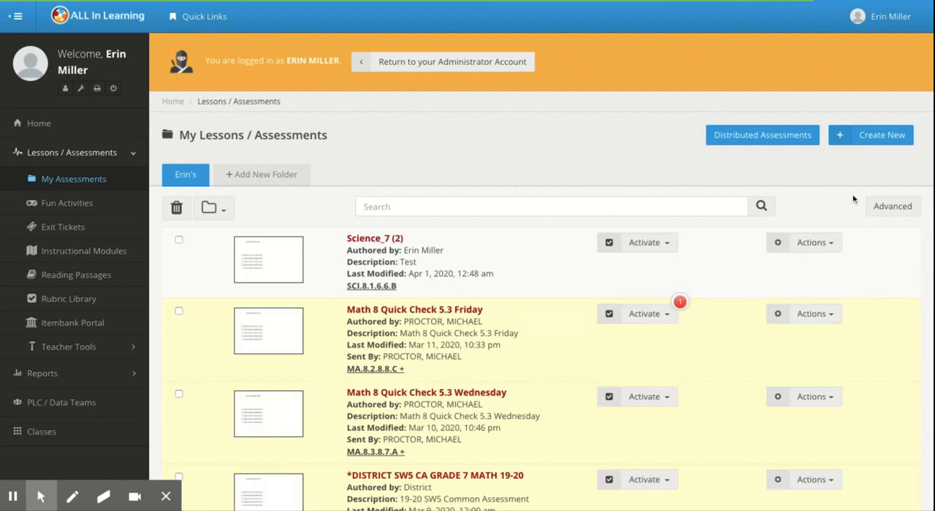
scroll(847, 208, down, 1)
click(822, 216)
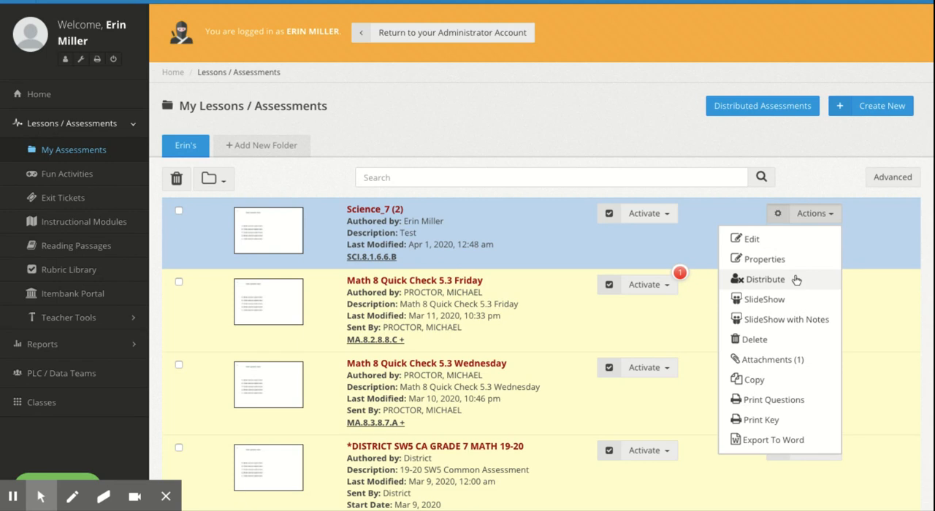
click(655, 246)
Step: Post Science_7 (2) to the Student Portal (Engage & Learn) for the consolidated MATHEMATICS 8 4(A) class
click(669, 220)
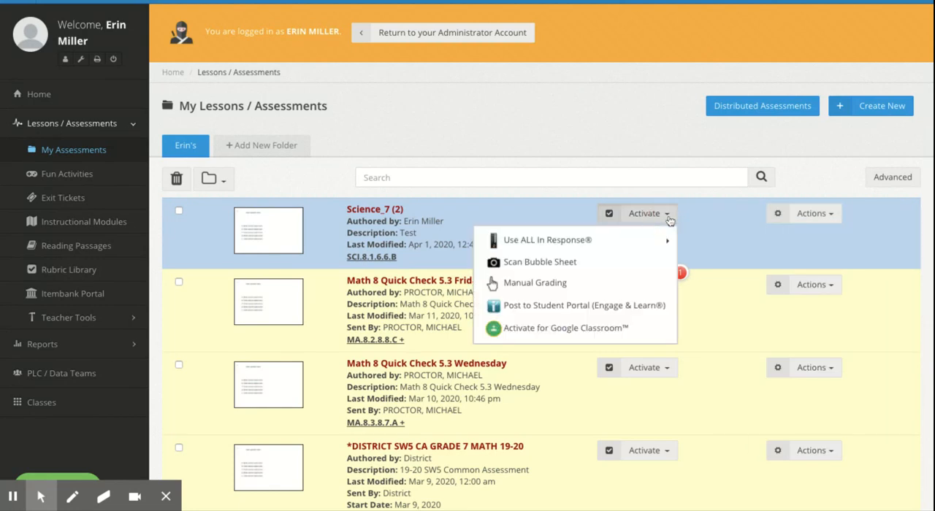
click(564, 305)
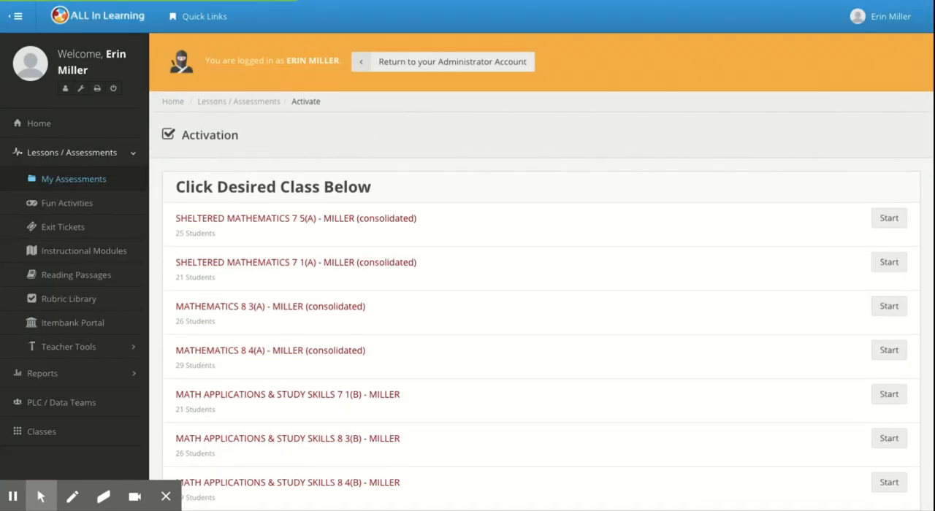
scroll(762, 314, down, 1)
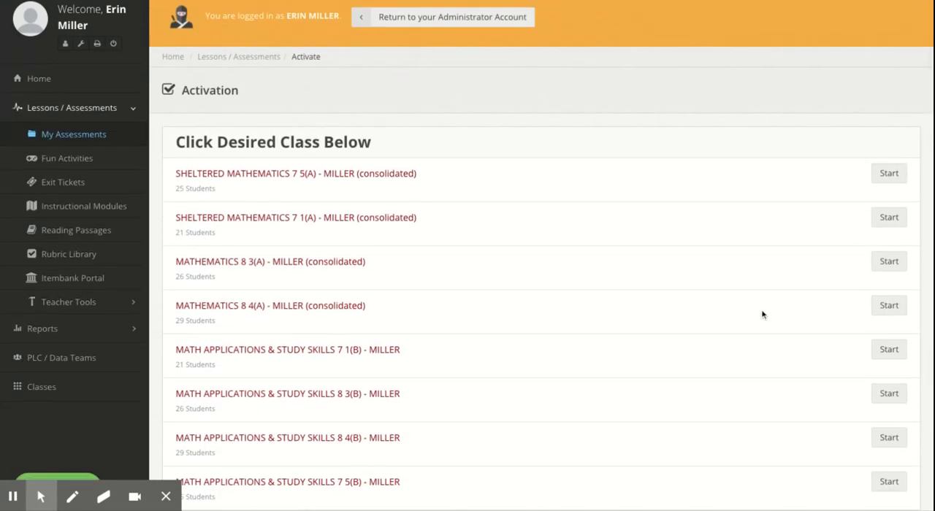
click(887, 307)
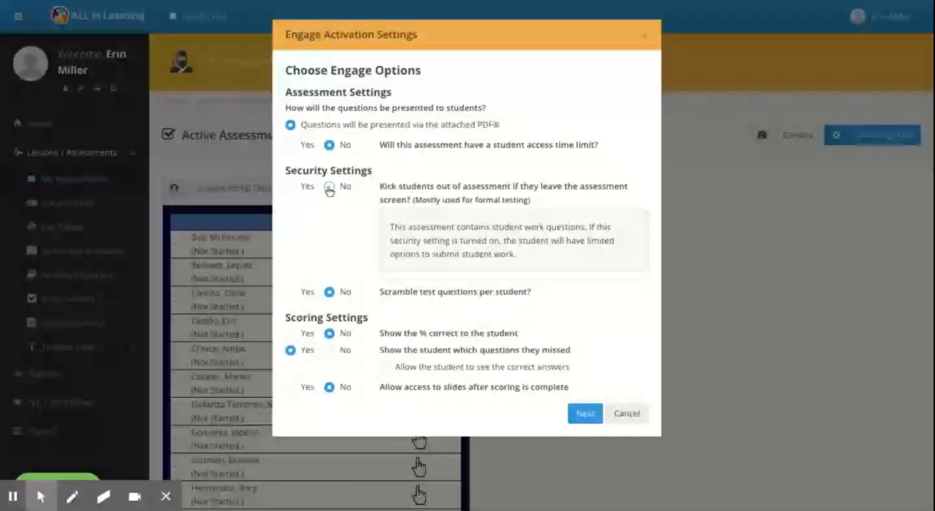
Step: Set kicking students out of the assessment to No and showing the % correct to Yes, and activate the assessment
click(329, 187)
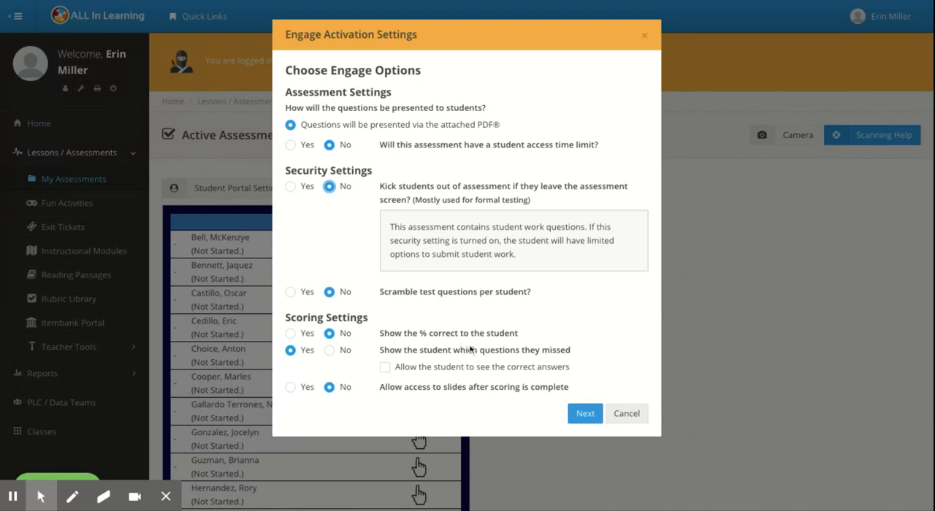
click(290, 333)
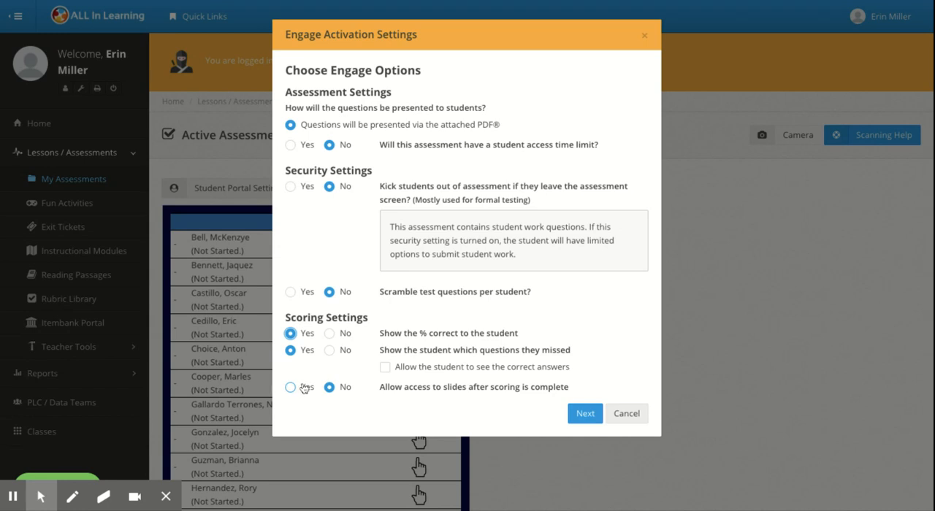
click(385, 367)
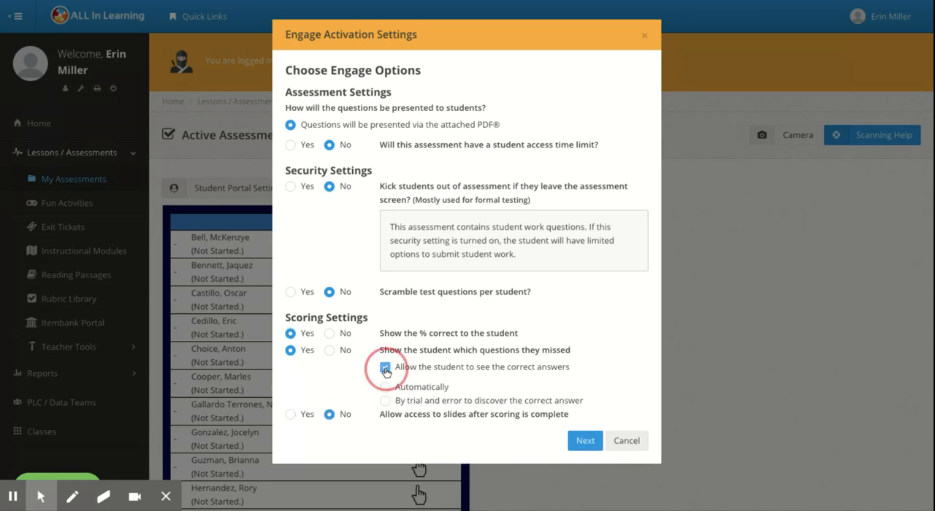
click(385, 367)
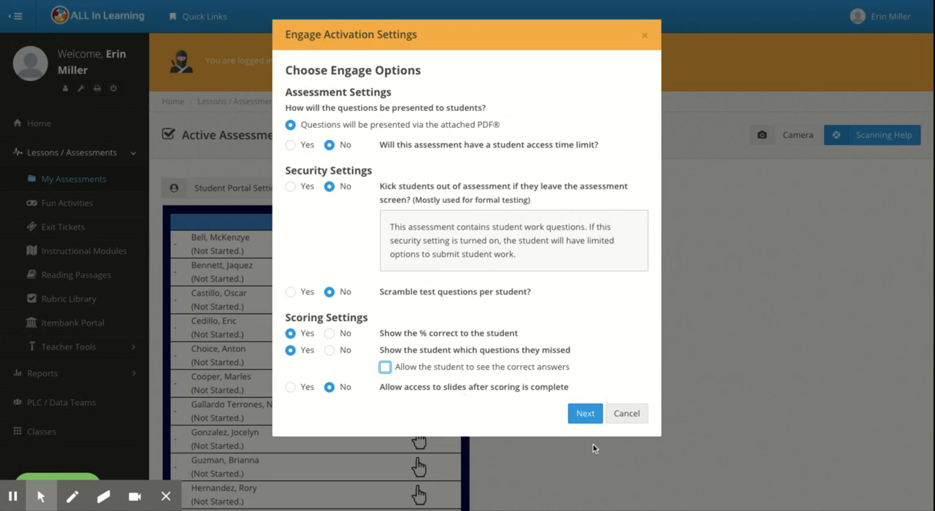
click(582, 414)
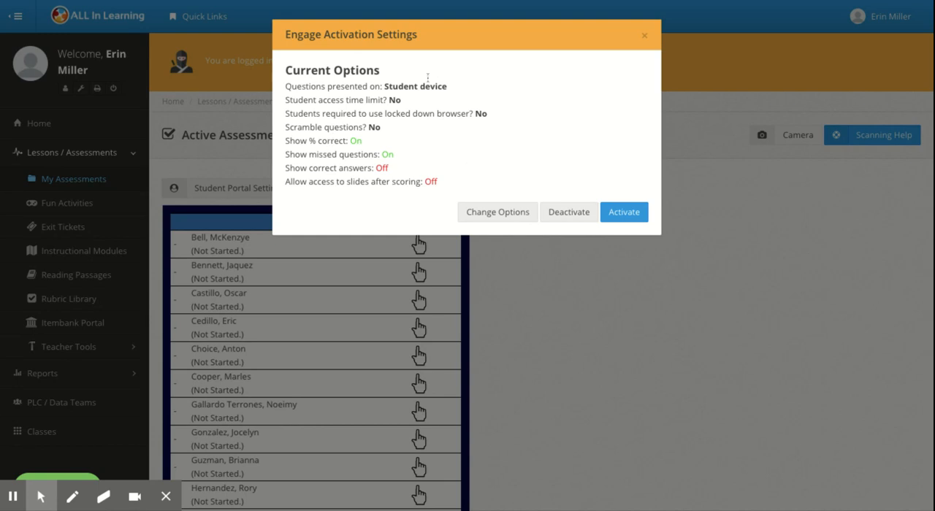
click(622, 216)
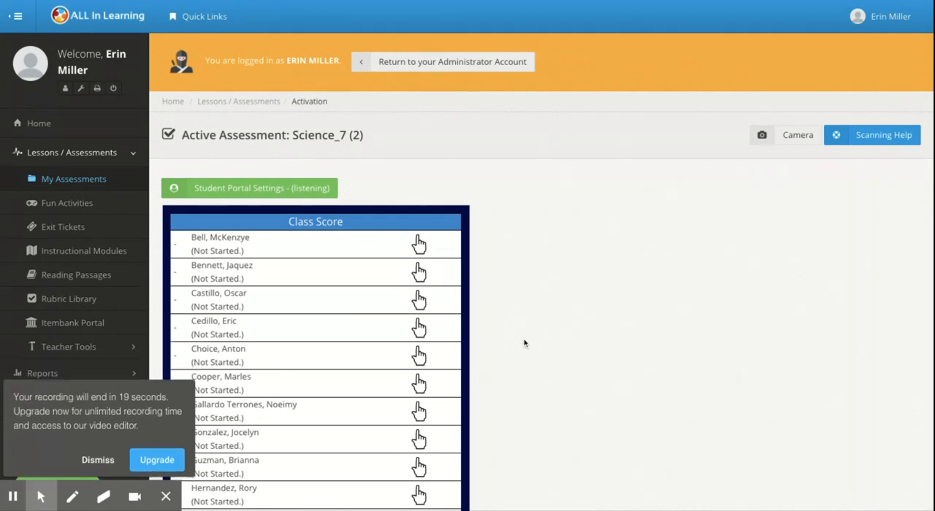
scroll(523, 339, down, 2)
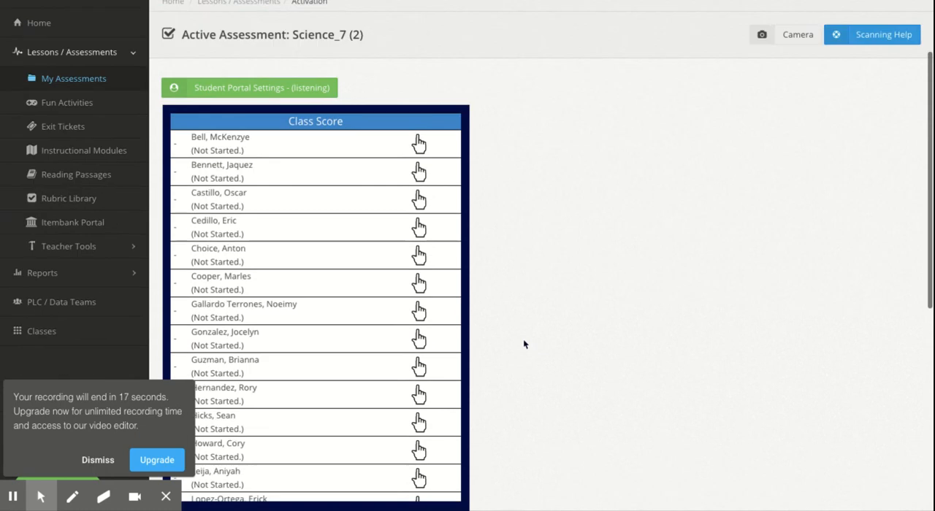